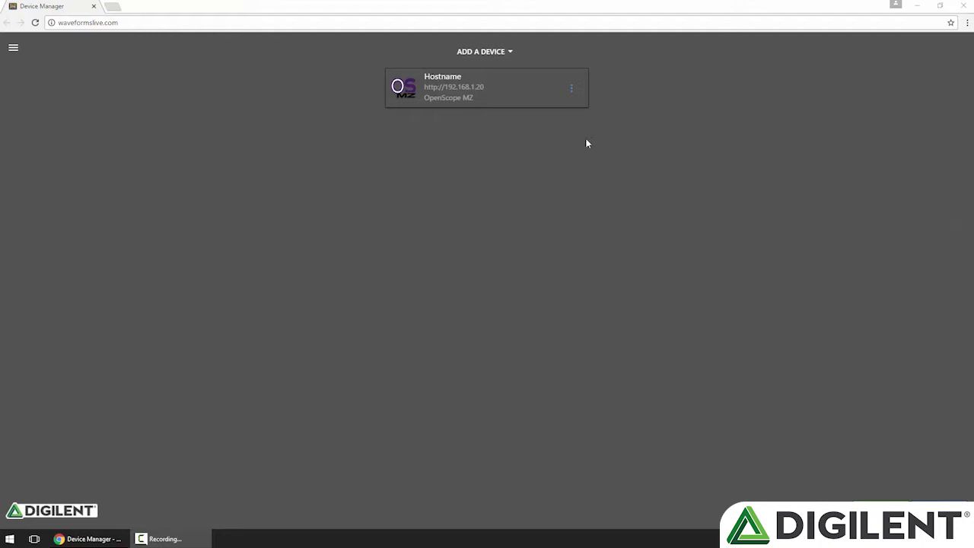
Connect to the OpenScope MZ, enable the waveform generator, and take a single capture of the 1 kHz sine on Osc Ch 1.
left_click(515, 97)
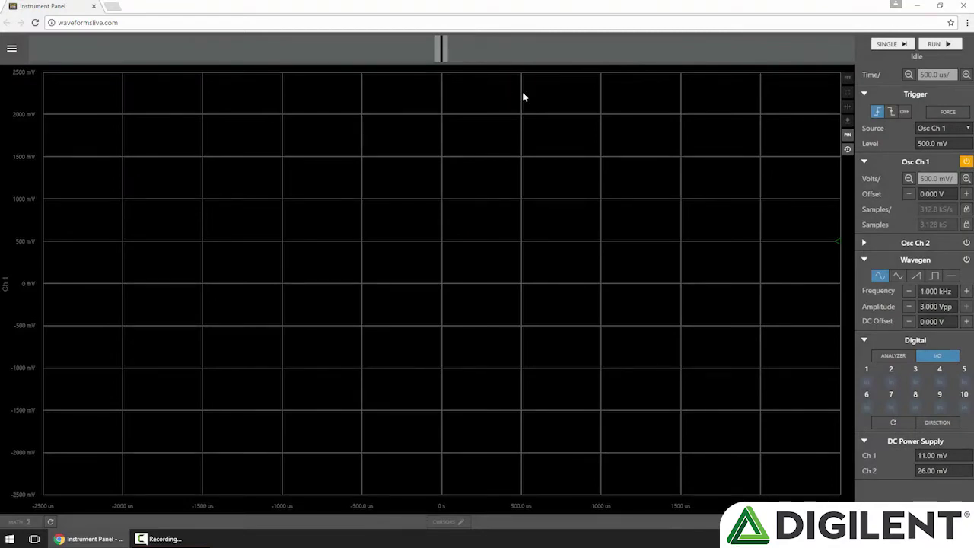
left_click(967, 259)
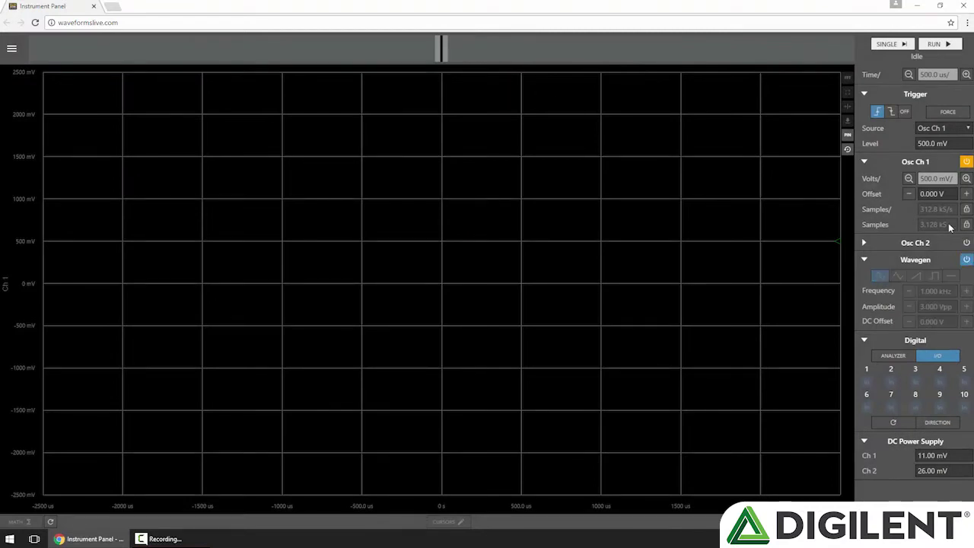
left_click(887, 46)
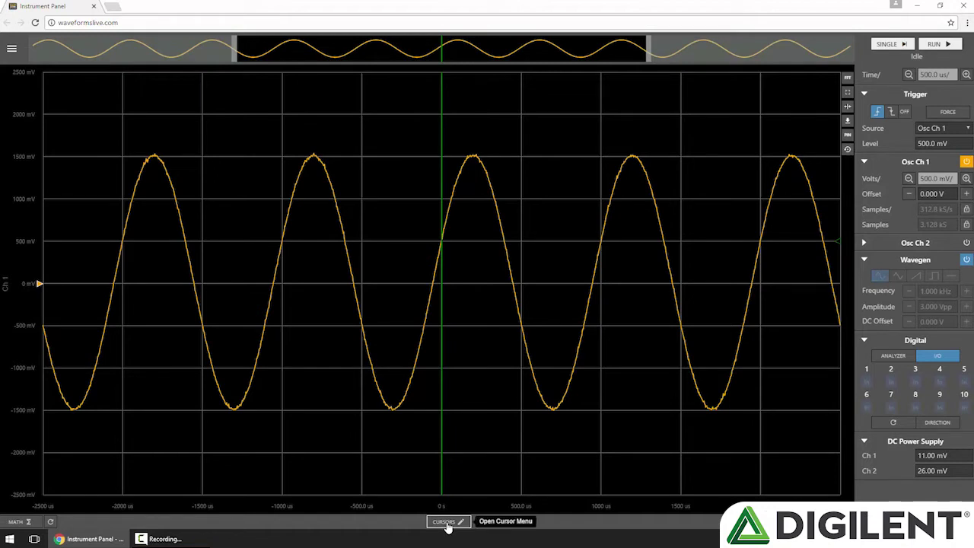
left_click(445, 522)
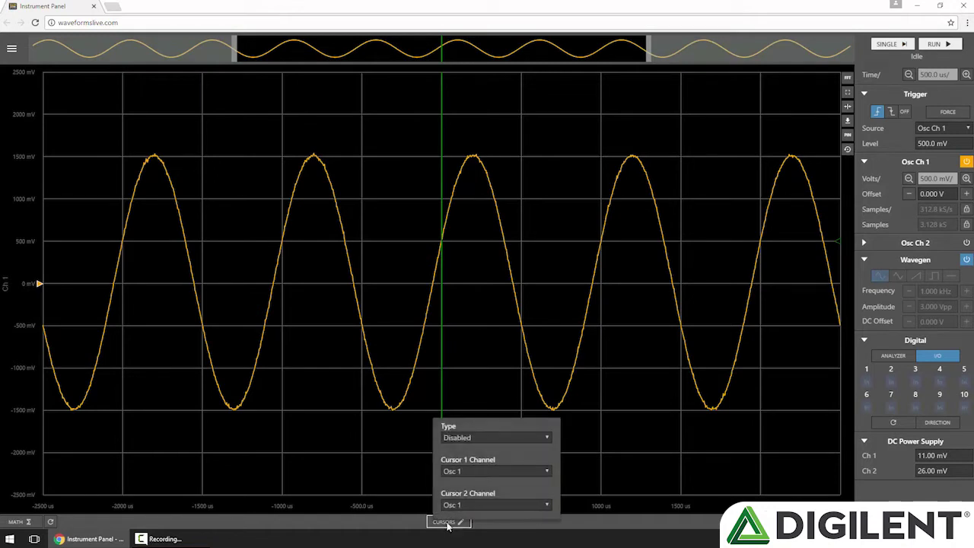
Use Time cursors on Osc 1 and put them on adjacent peaks, reading a 991.0 µs period (about 1.009 kHz).
left_click(502, 439)
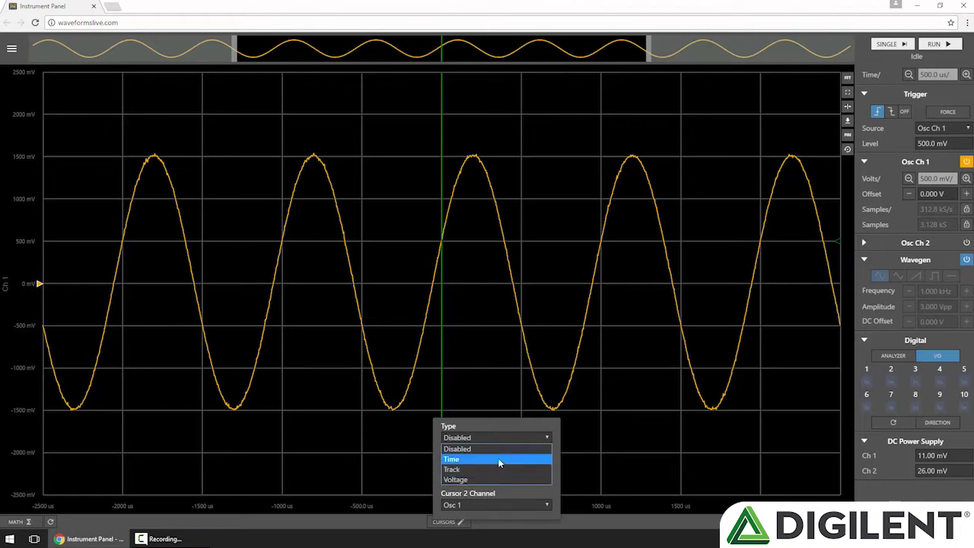
left_click(499, 462)
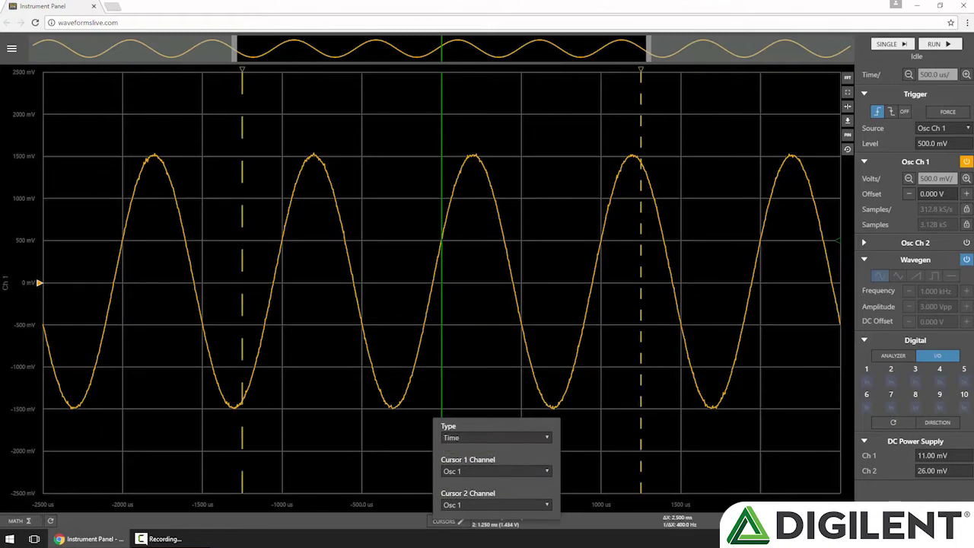
left_click(480, 476)
left_click(476, 481)
left_click(642, 388)
mouse_move(643, 381)
left_mouse_down()
mouse_move(737, 383)
mouse_move(389, 387)
mouse_move(750, 392)
mouse_move(632, 391)
left_mouse_up()
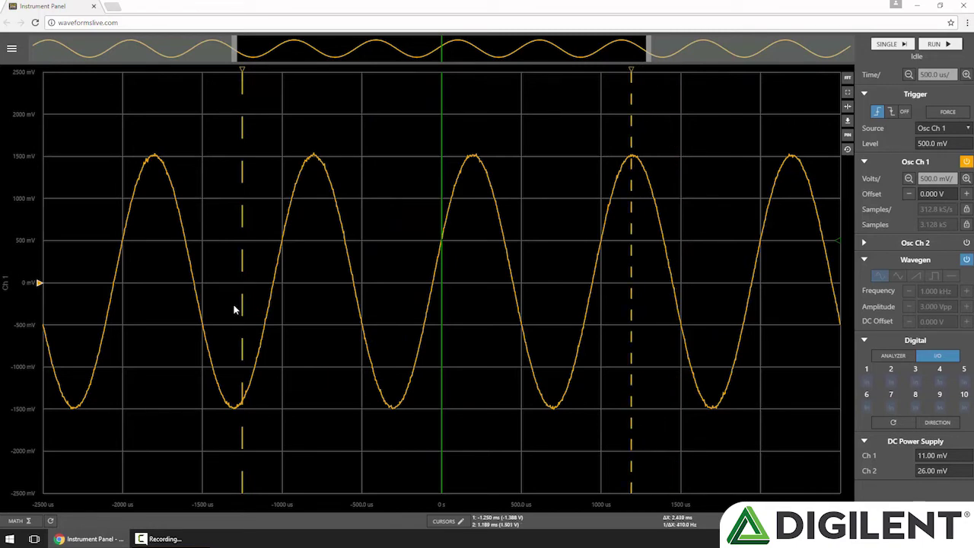
left_click_drag(241, 302, 473, 305)
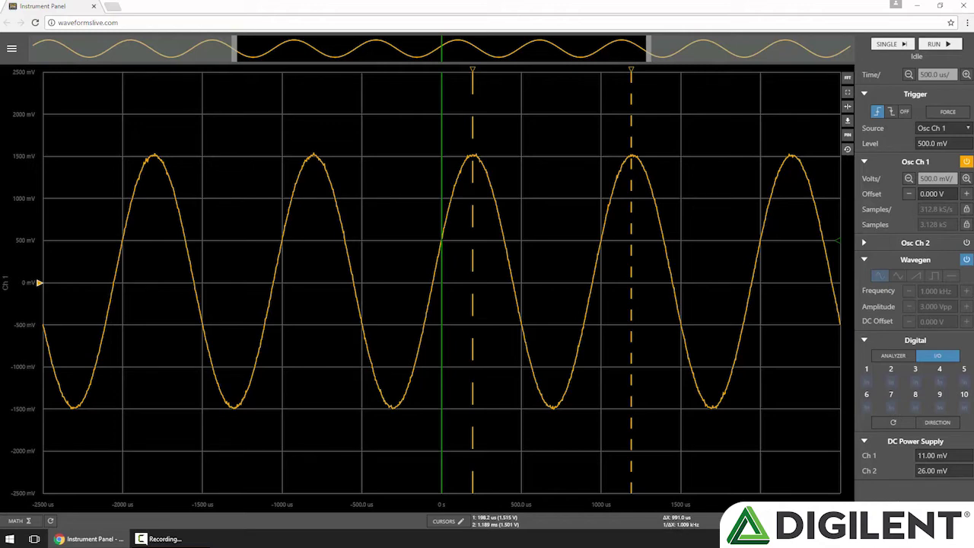
Switch to Voltage cursors and align them with the sine's peak and trough, giving ΔY 3.008 V.
left_click(460, 521)
left_click(504, 436)
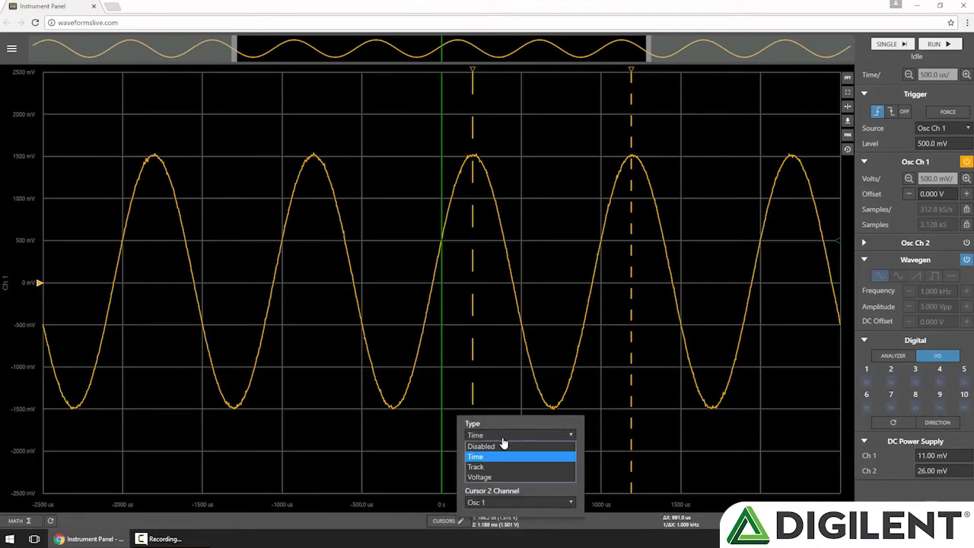
left_click(505, 476)
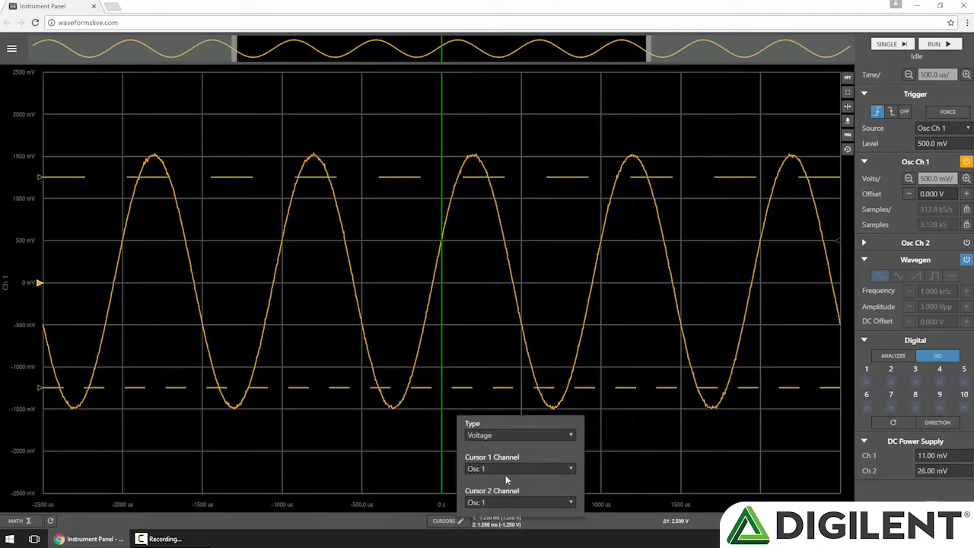
left_click(374, 425)
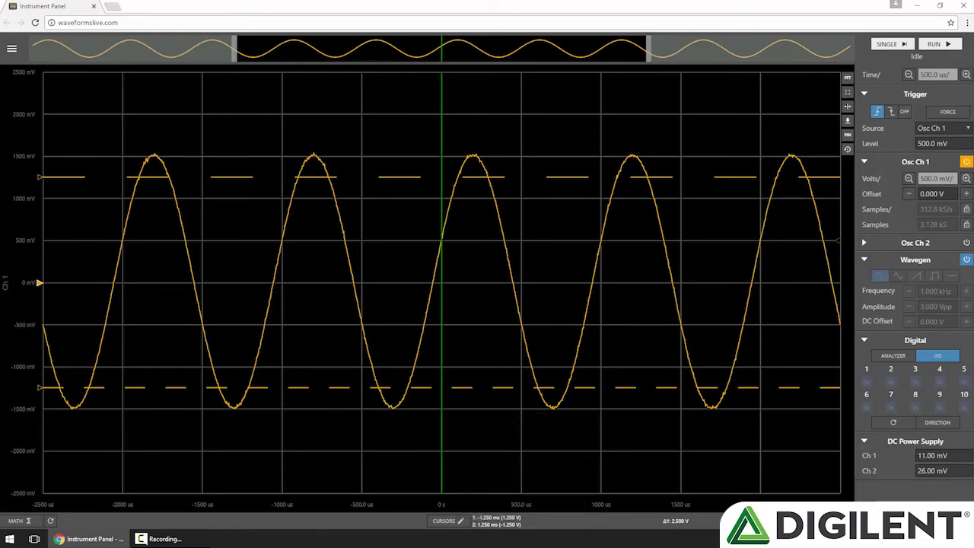
left_click_drag(340, 387, 341, 409)
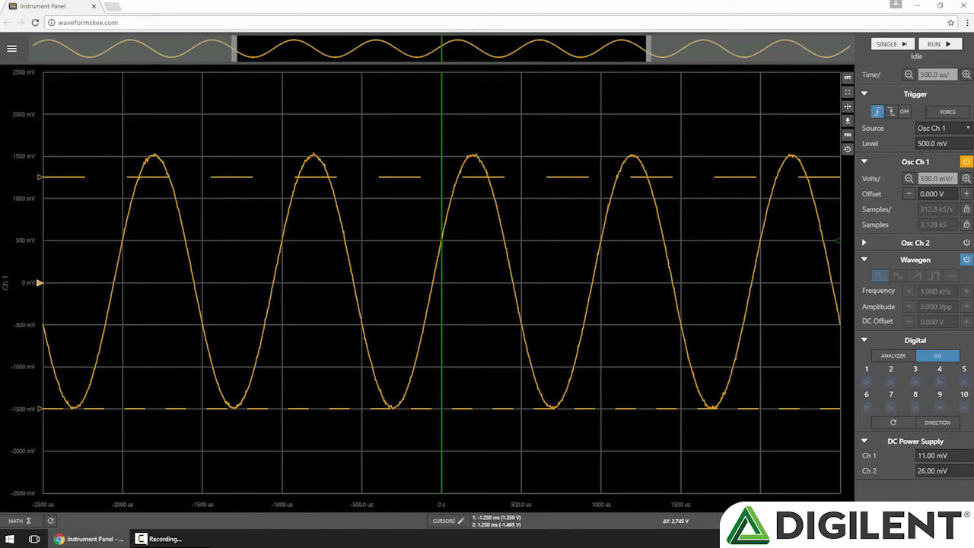
left_click_drag(69, 176, 69, 155)
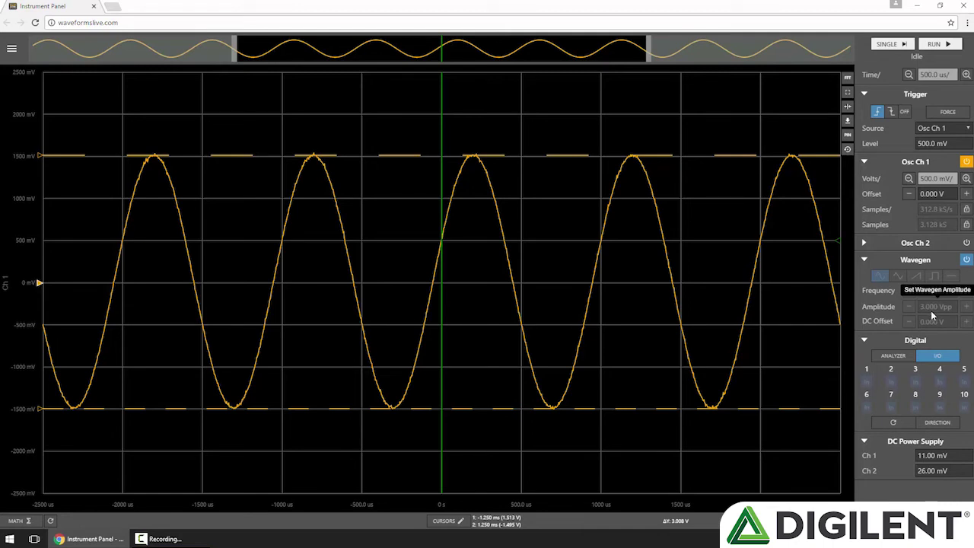
left_click(447, 522)
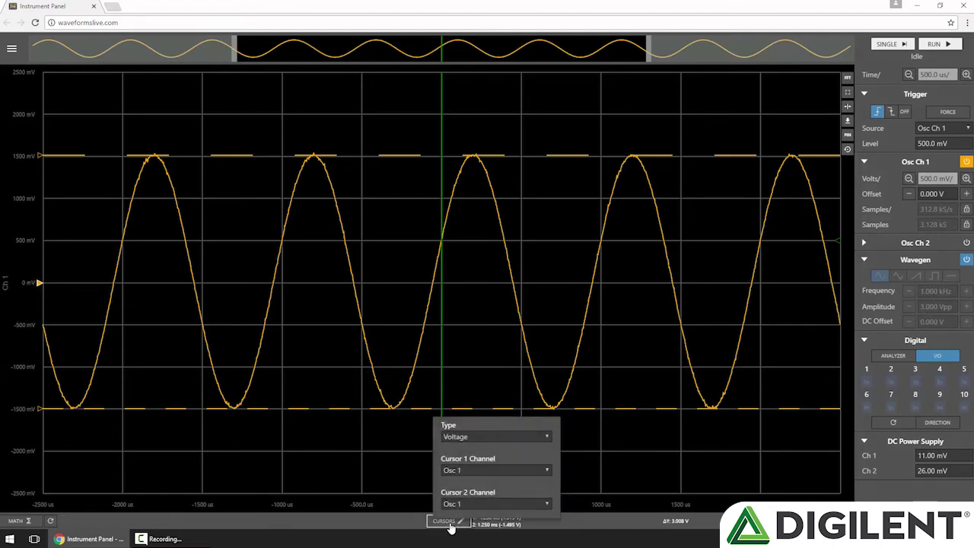
Use Track cursors on Osc 1, placed on a trough and the next peak (ΔX 492.3 µs, ΔY 2.993 V).
left_click(476, 437)
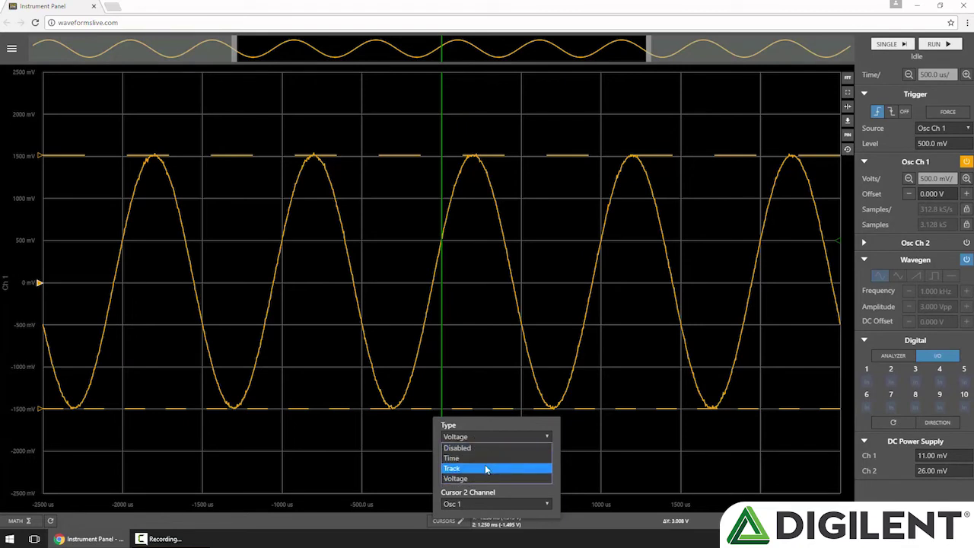
left_click(485, 466)
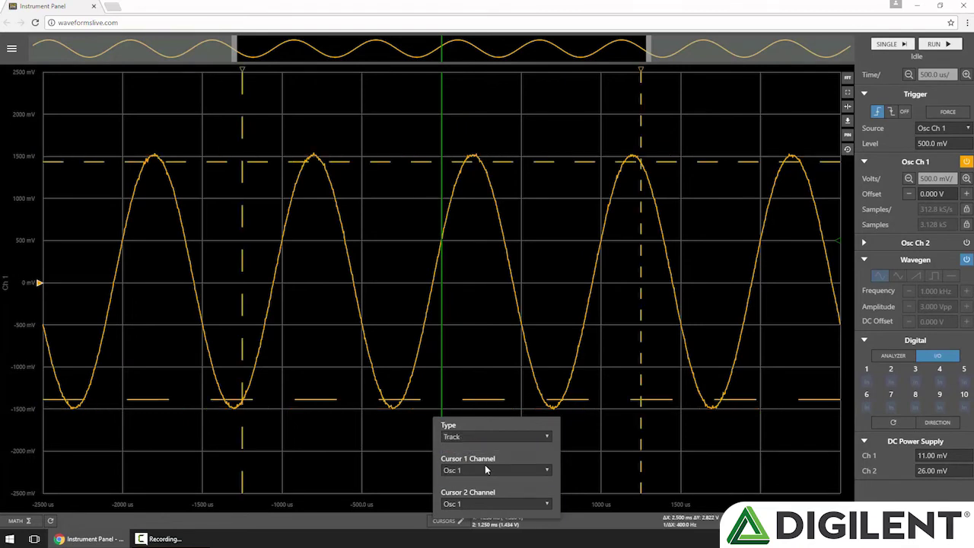
left_click(566, 524)
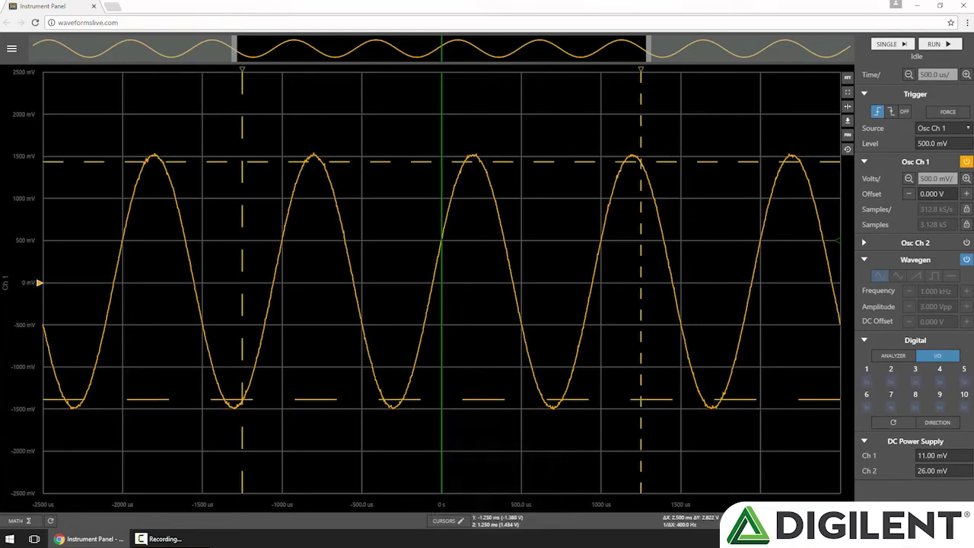
left_click_drag(643, 117, 472, 155)
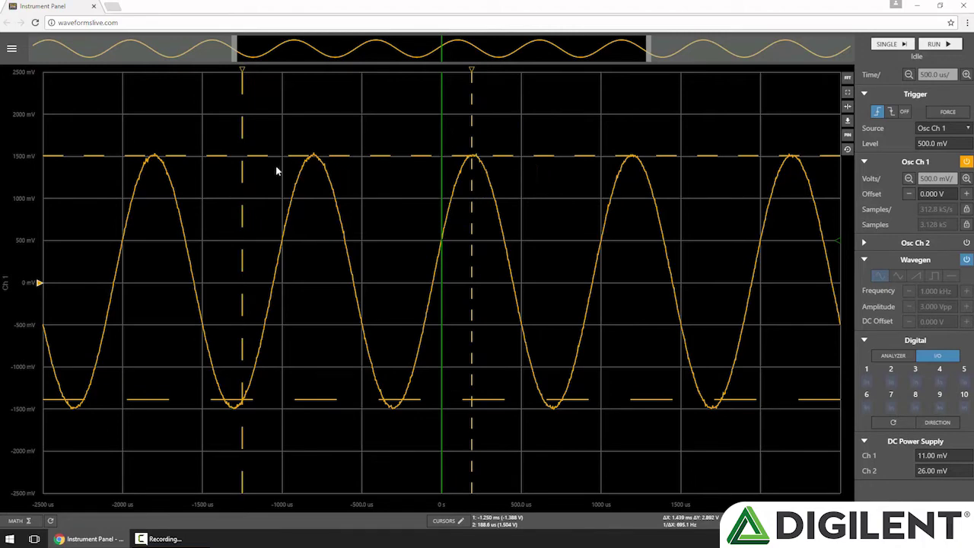
left_click_drag(244, 173, 393, 204)
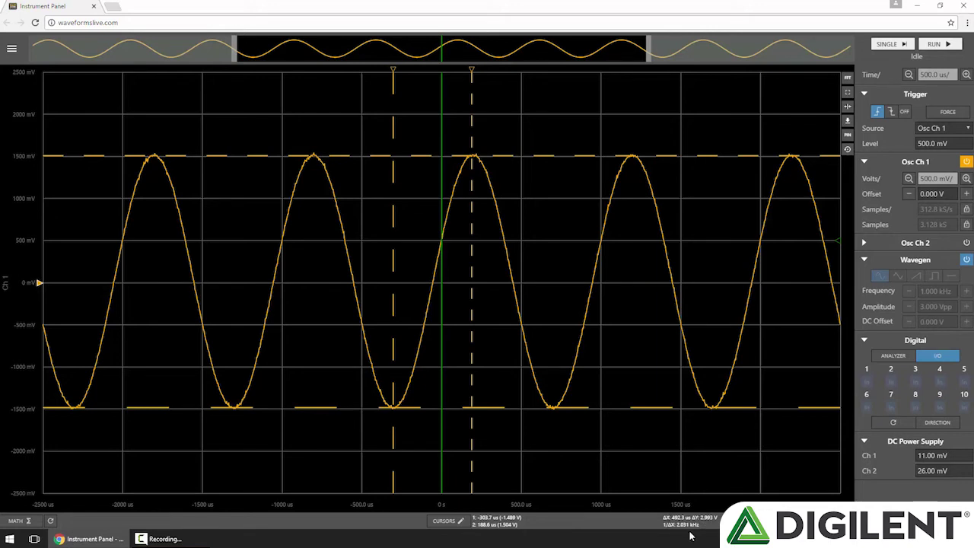
left_click(448, 522)
Set the cursor type to Disabled, leaving the sine reading 1.001 kHz and 3.041 Vpp.
left_click(477, 445)
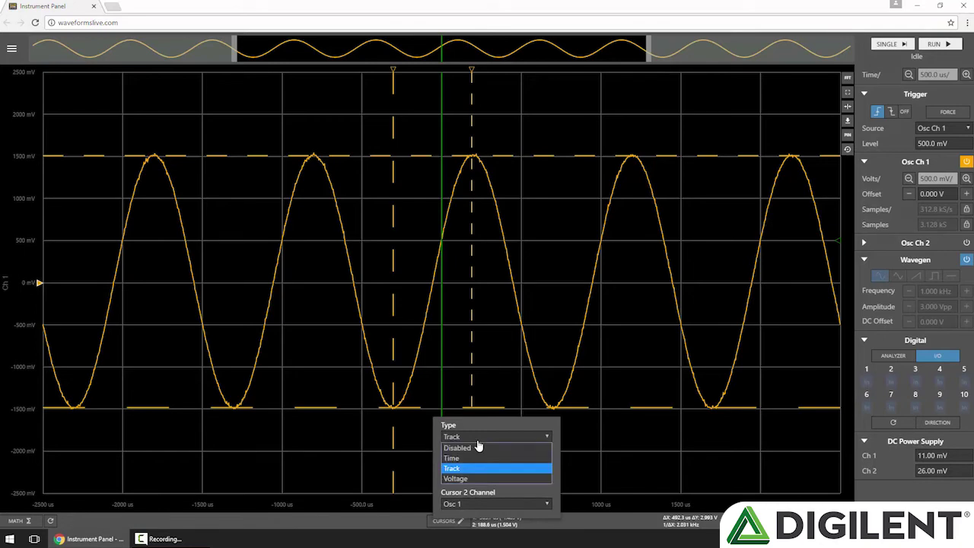
left_click(481, 450)
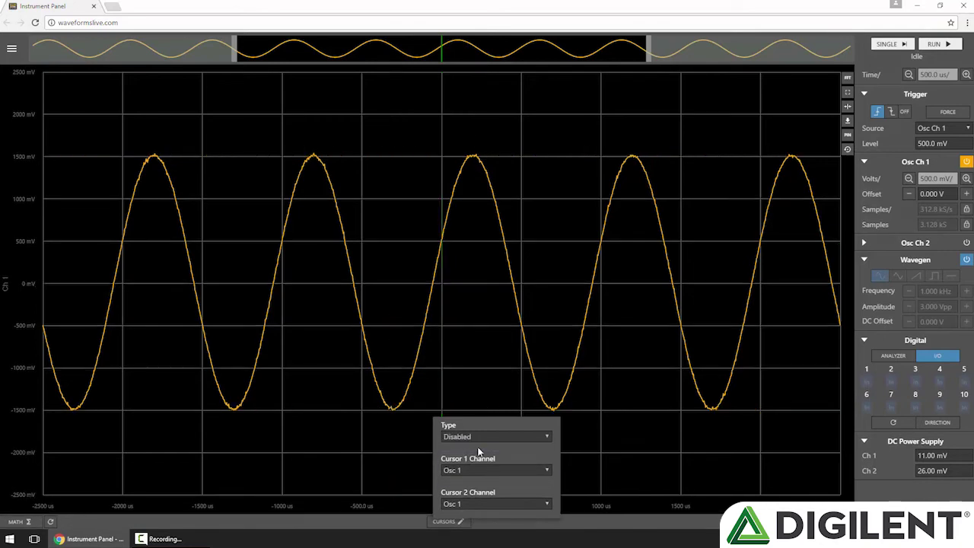
left_click(604, 452)
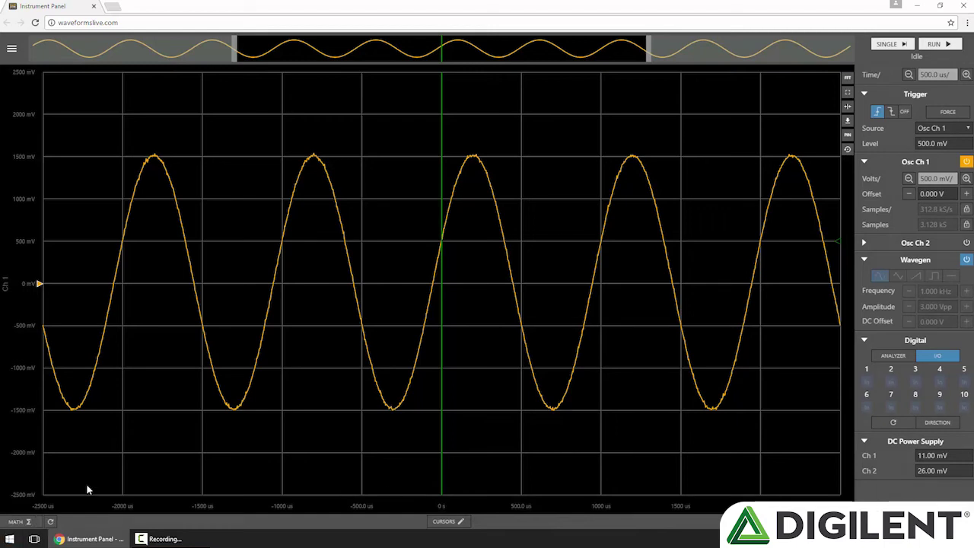
left_click(23, 524)
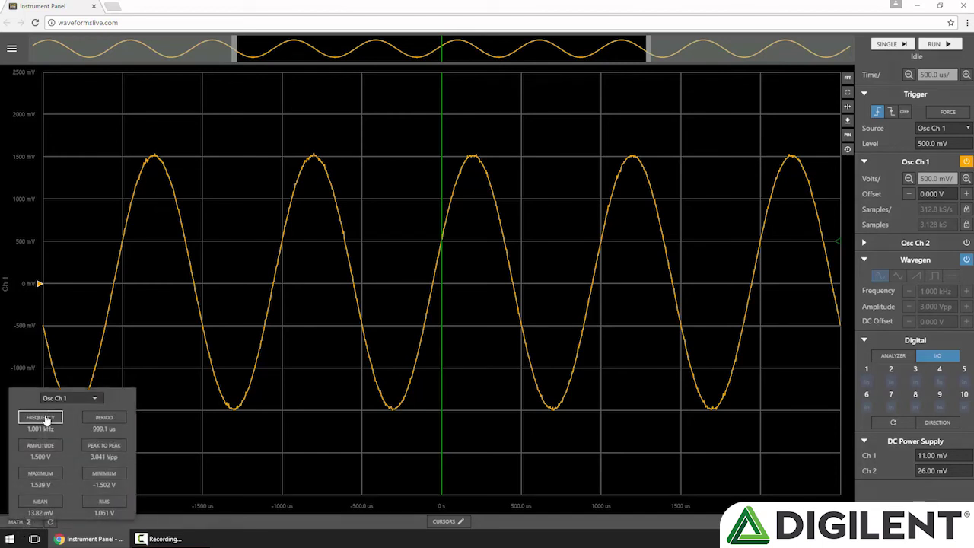
Add Osc Ch 1 Frequency (1.001 kHz) and Amplitude (1.500 V) math readouts.
left_click(87, 402)
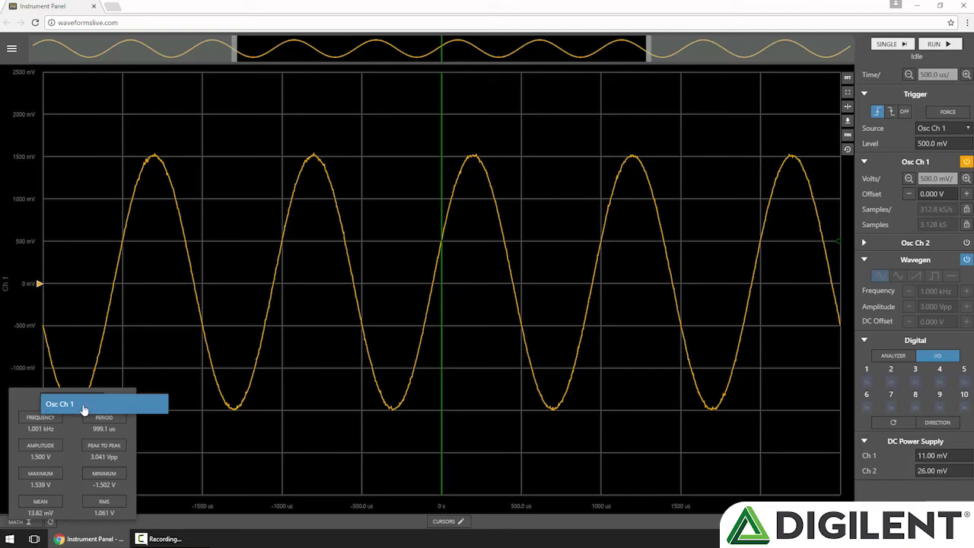
left_click(84, 408)
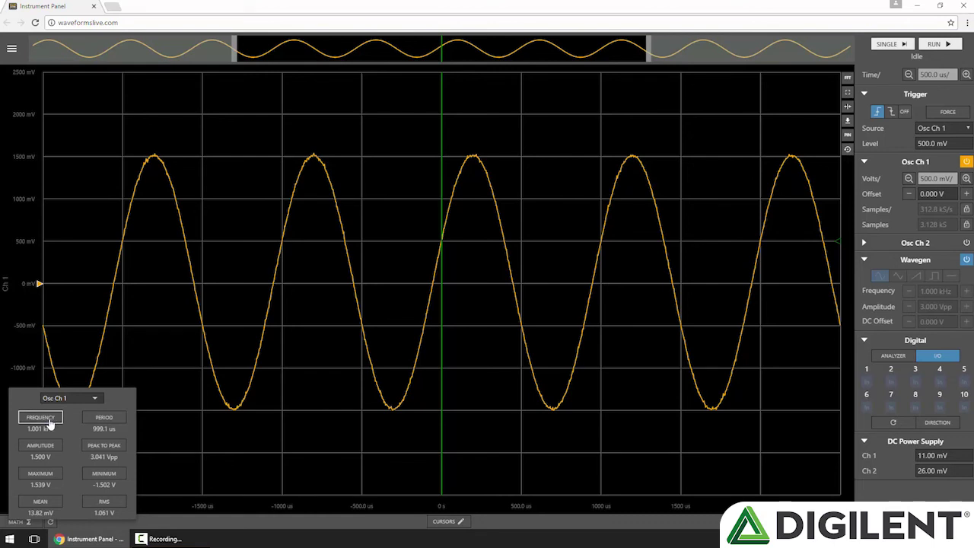
left_click(47, 448)
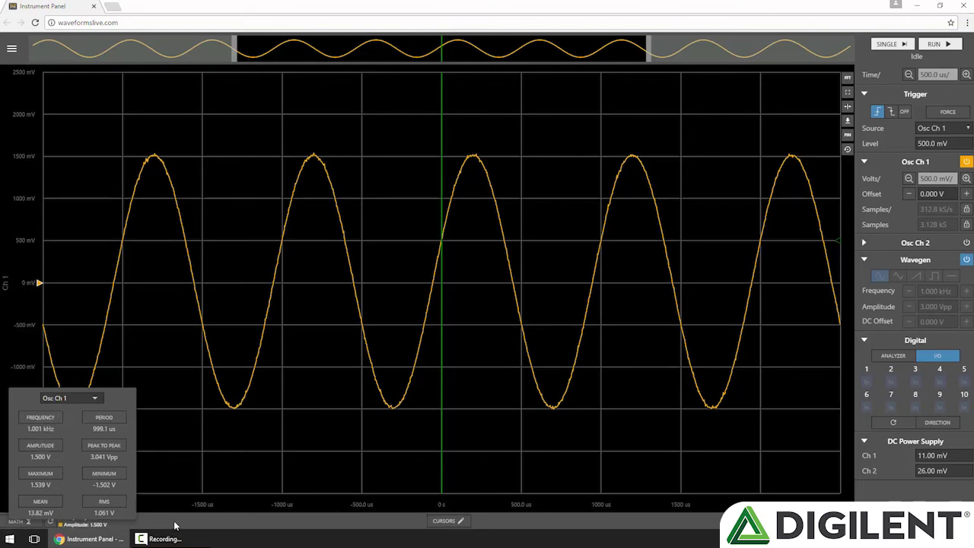
left_click(163, 457)
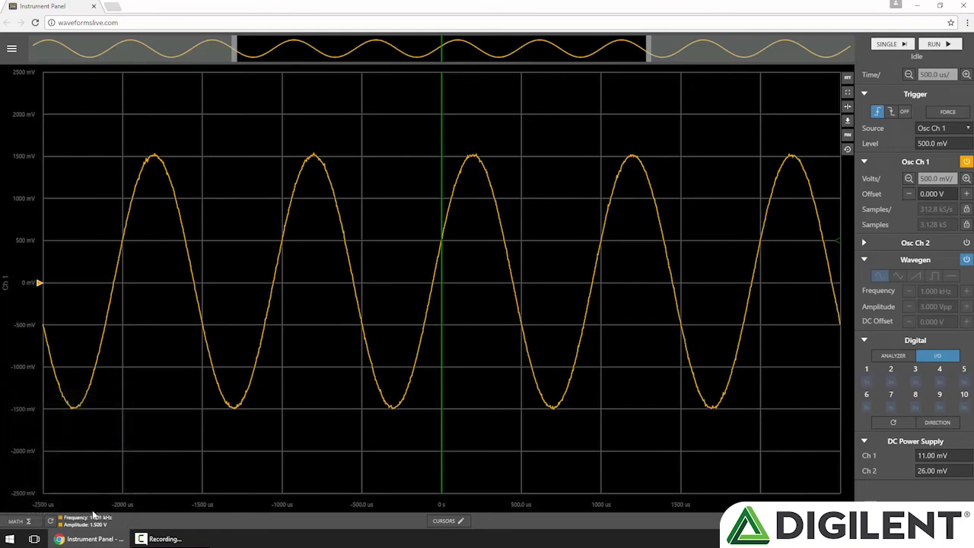
Set the generator to 2 kHz, restart it, and enable Osc Ch 2, with a new capture reading 2.002 kHz.
left_click(967, 260)
left_click(935, 291)
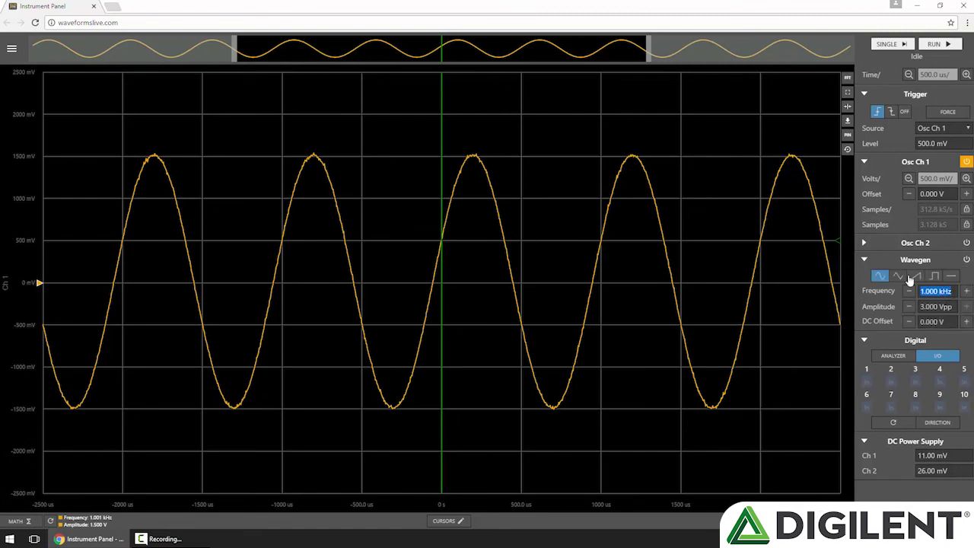
type("2")
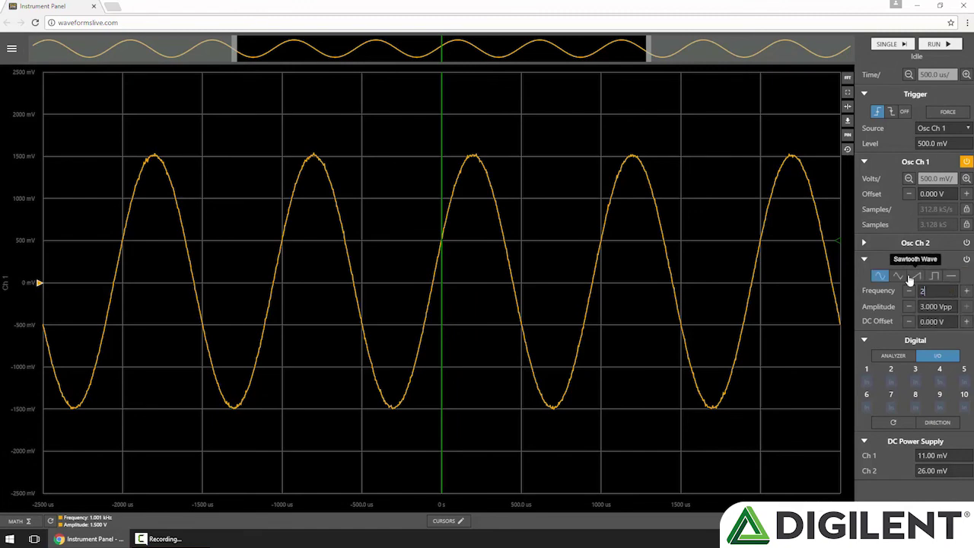
type("k")
key("Return")
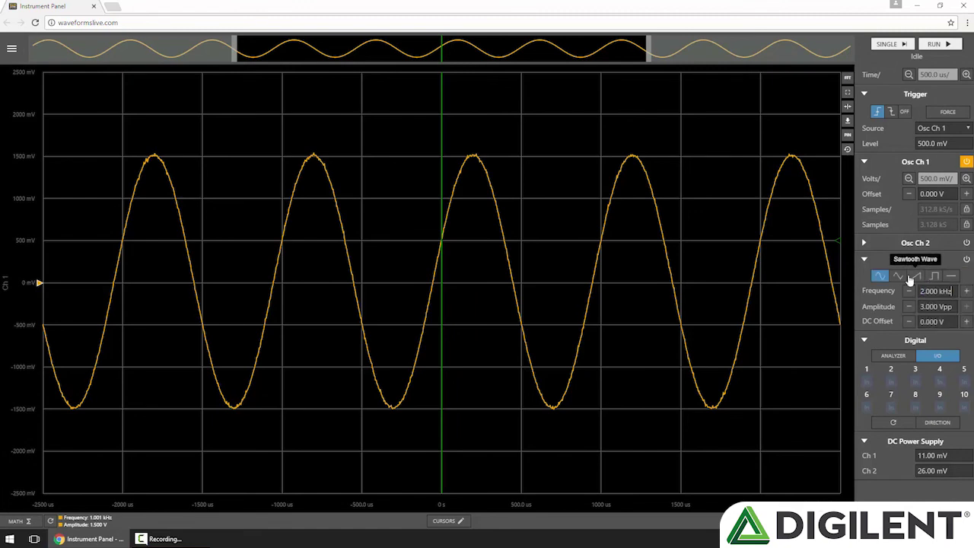
left_click(967, 258)
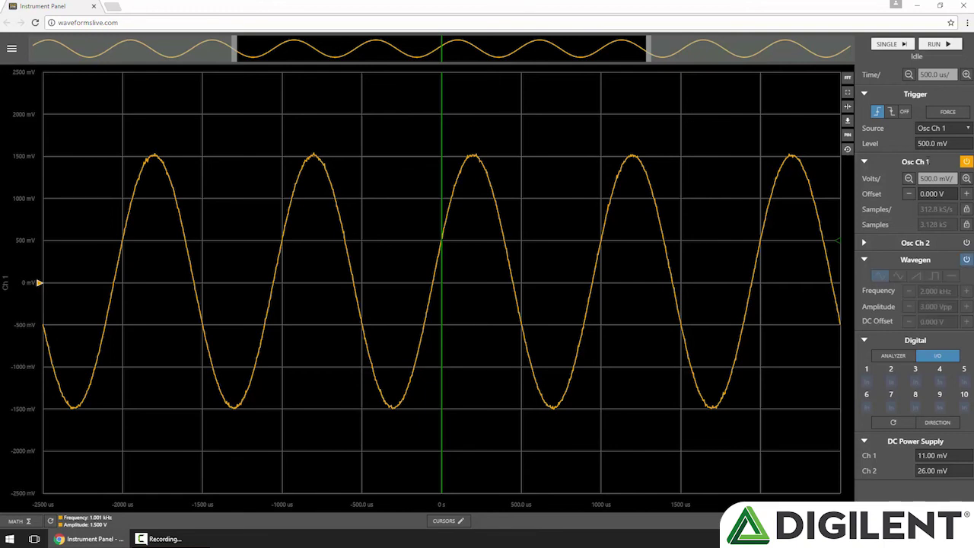
left_click(966, 243)
left_click(891, 44)
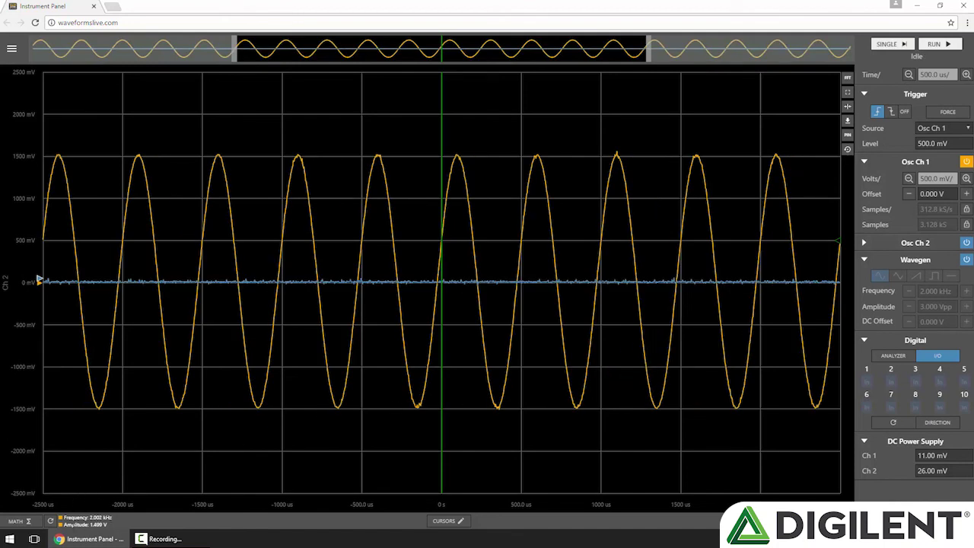
Add Osc Ch 2 Frequency (148.3 kHz) and Amplitude (2.847 mV) readouts beside the Osc Ch 1 ones.
left_click(15, 521)
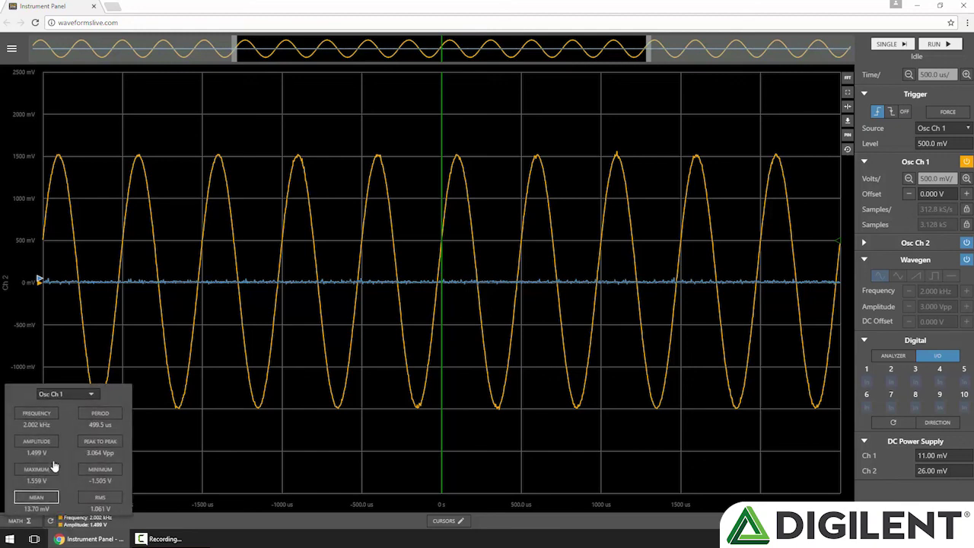
left_click(76, 394)
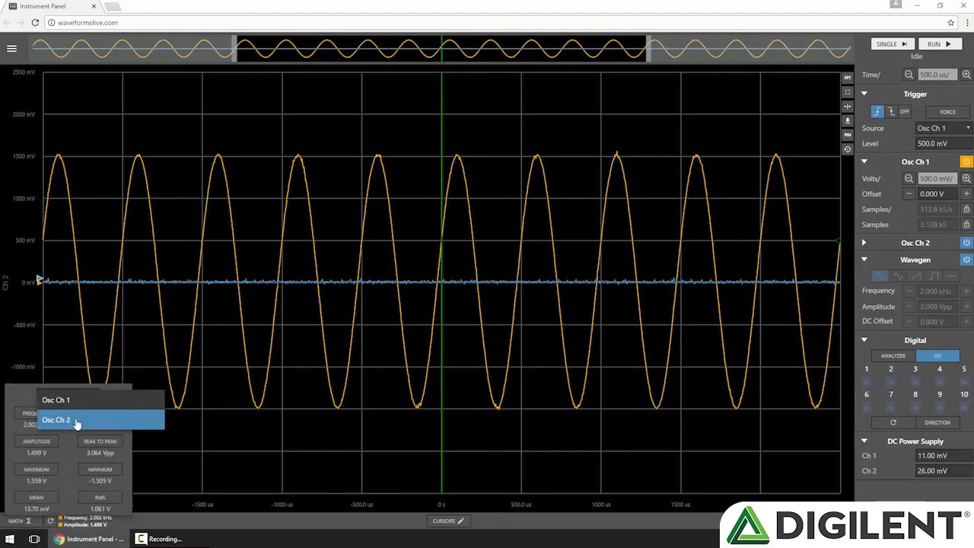
left_click(76, 419)
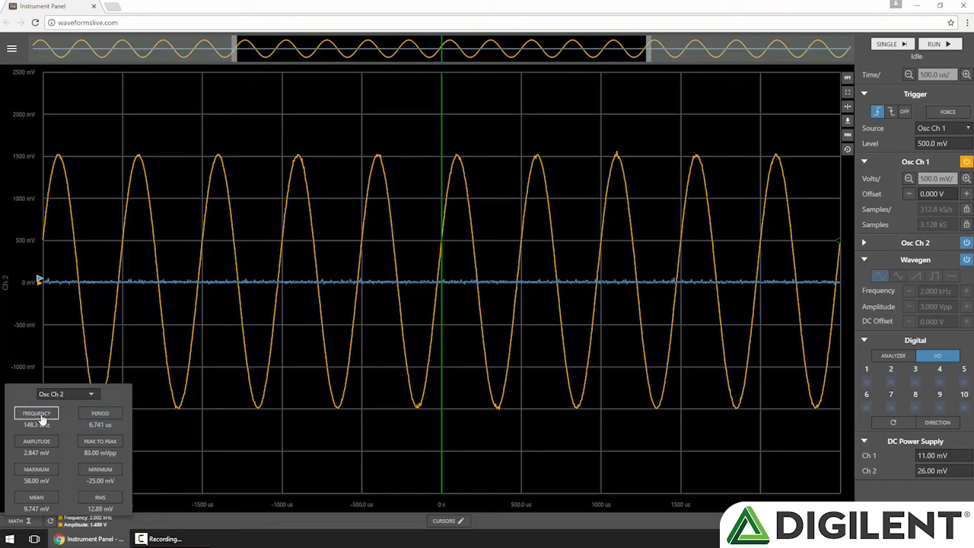
left_click(48, 417)
left_click(46, 443)
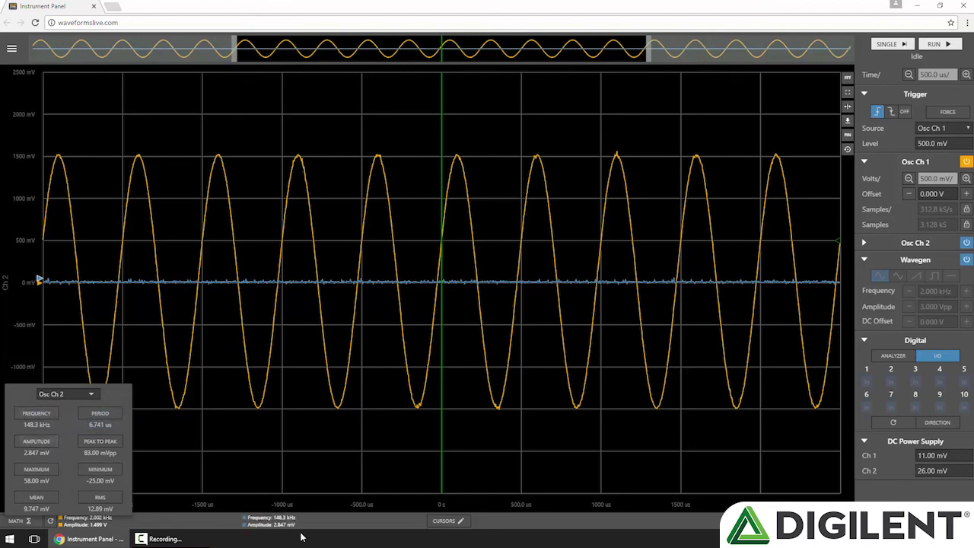
left_click(341, 524)
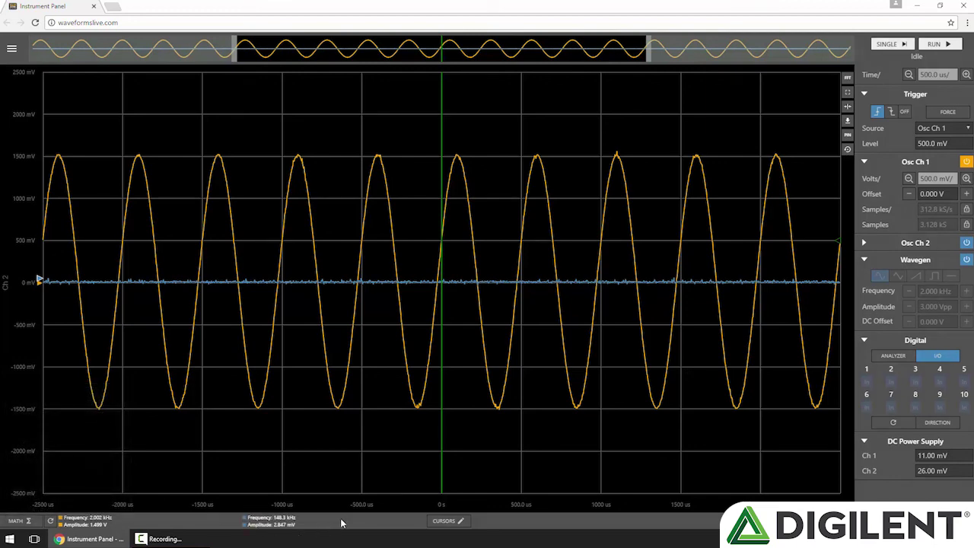